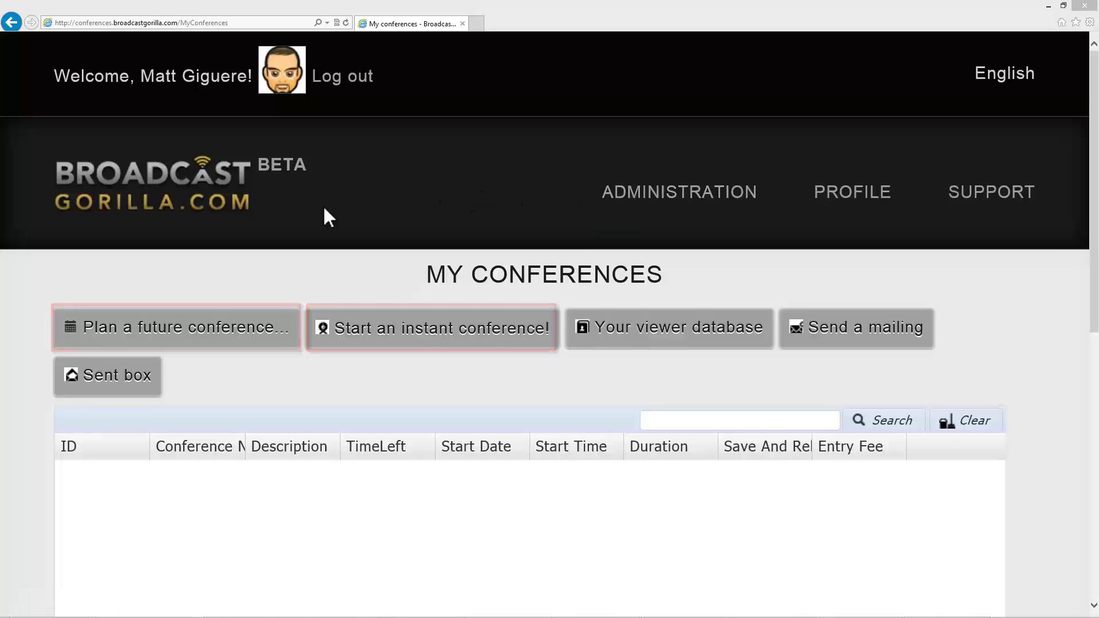
Start a future conference named 'Conference Demo' with description 'Demonstration for clients'.
click(219, 334)
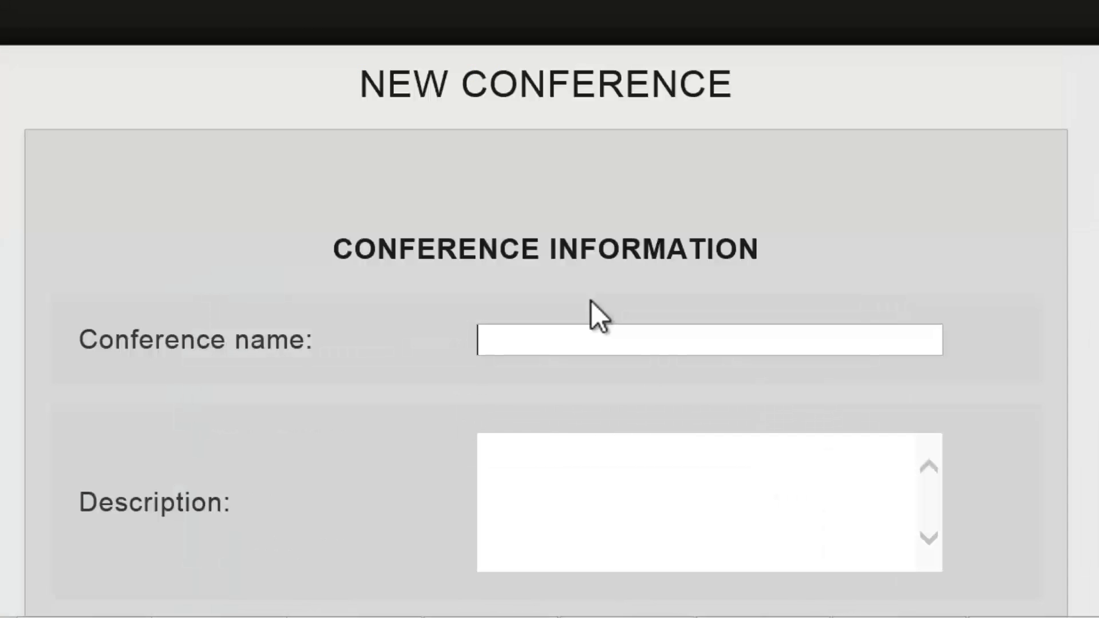
text(Confere)
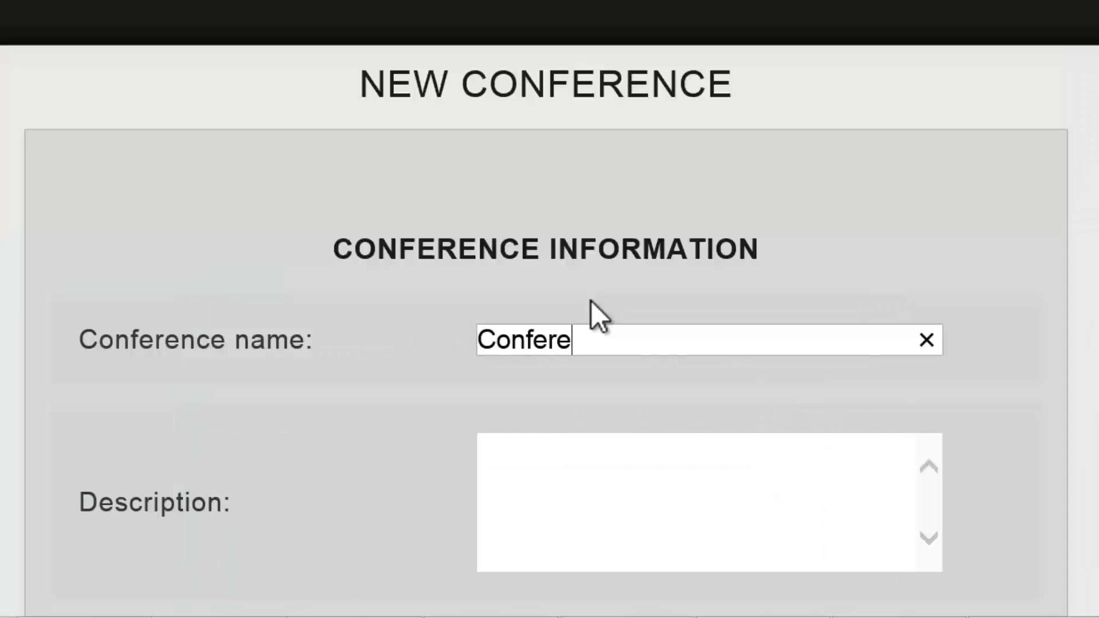
text(nce Demo)
key(Tab)
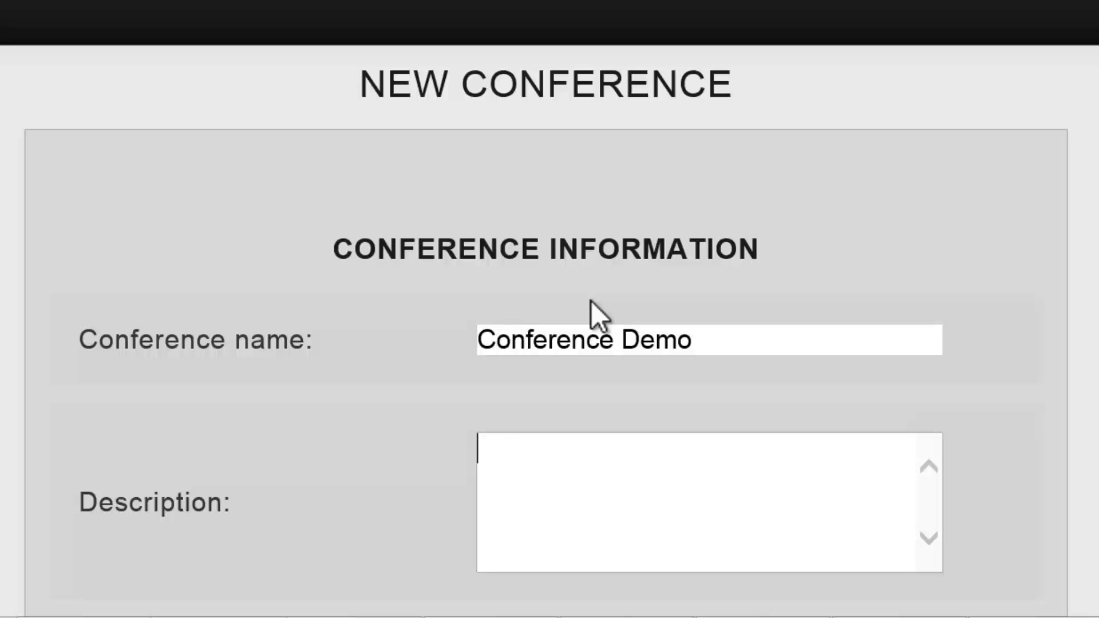
text(Demonstration )
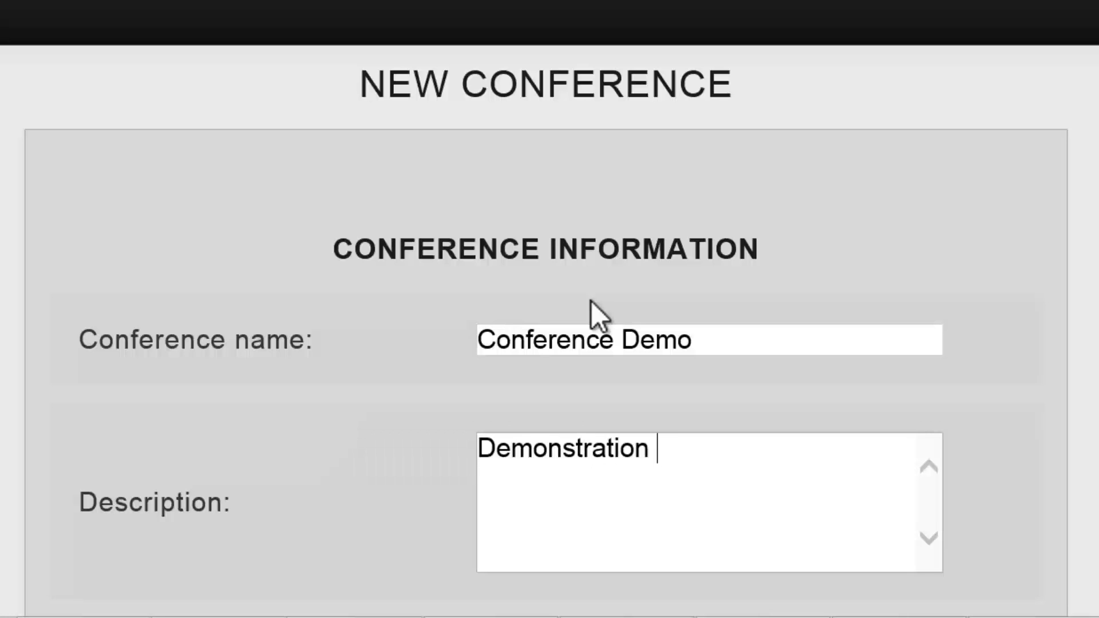
text(for clients)
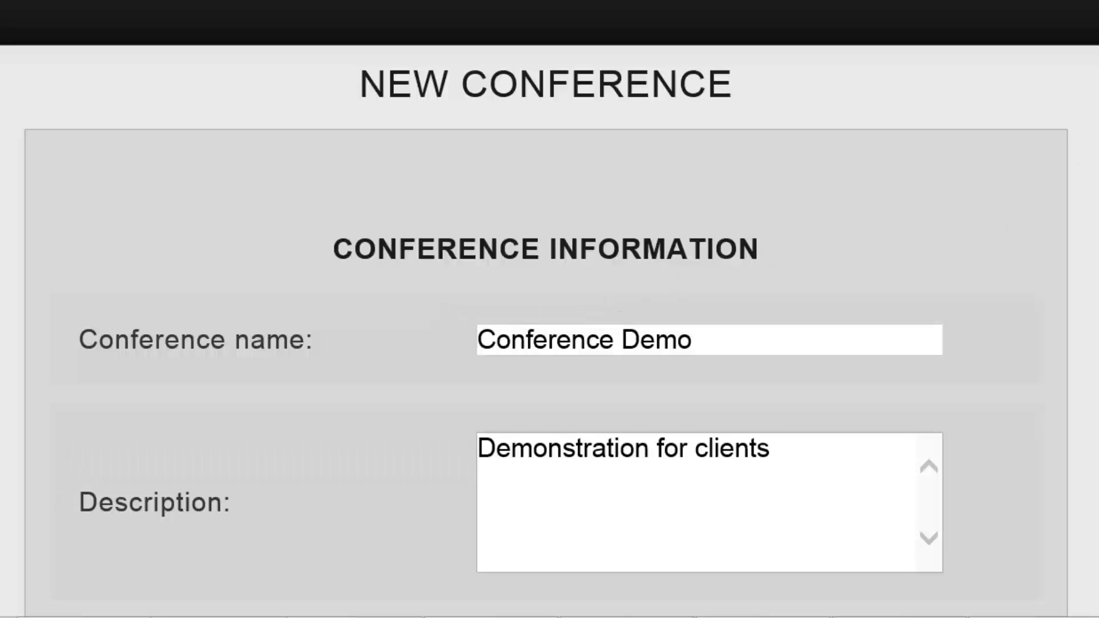
Turn off rebroadcast and hide the participant list from regular users.
scroll(546, 309, down, 7)
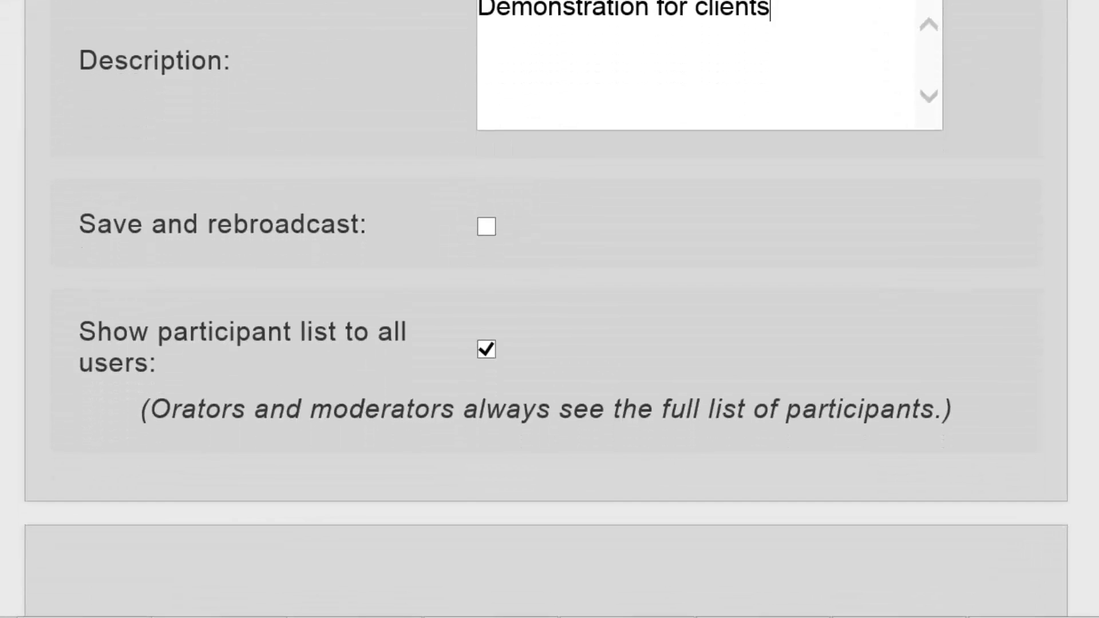
click(486, 223)
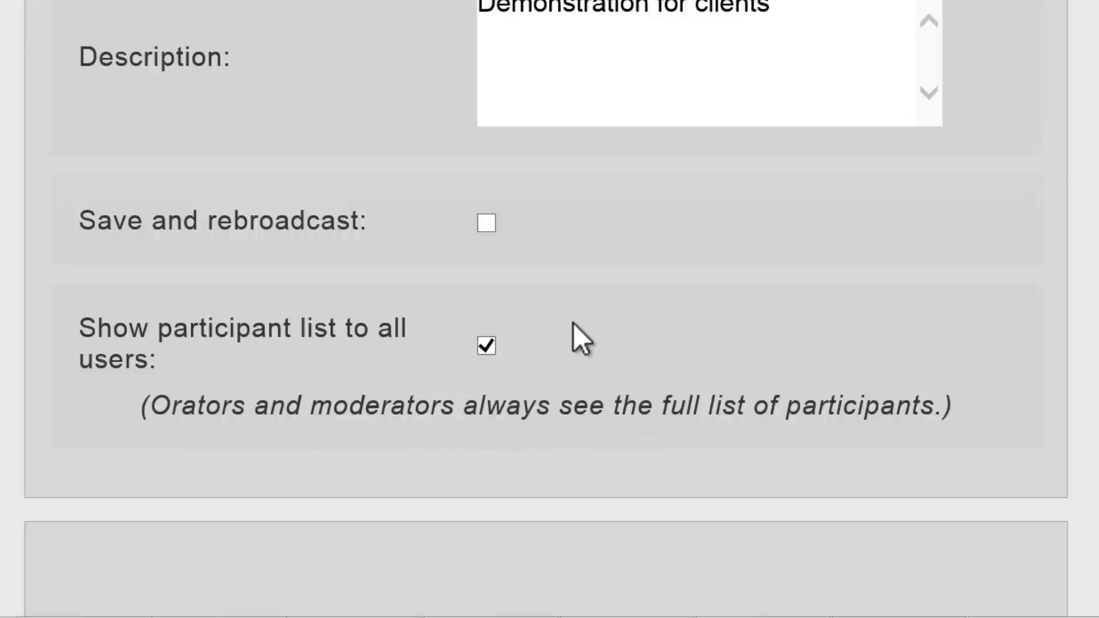
click(486, 348)
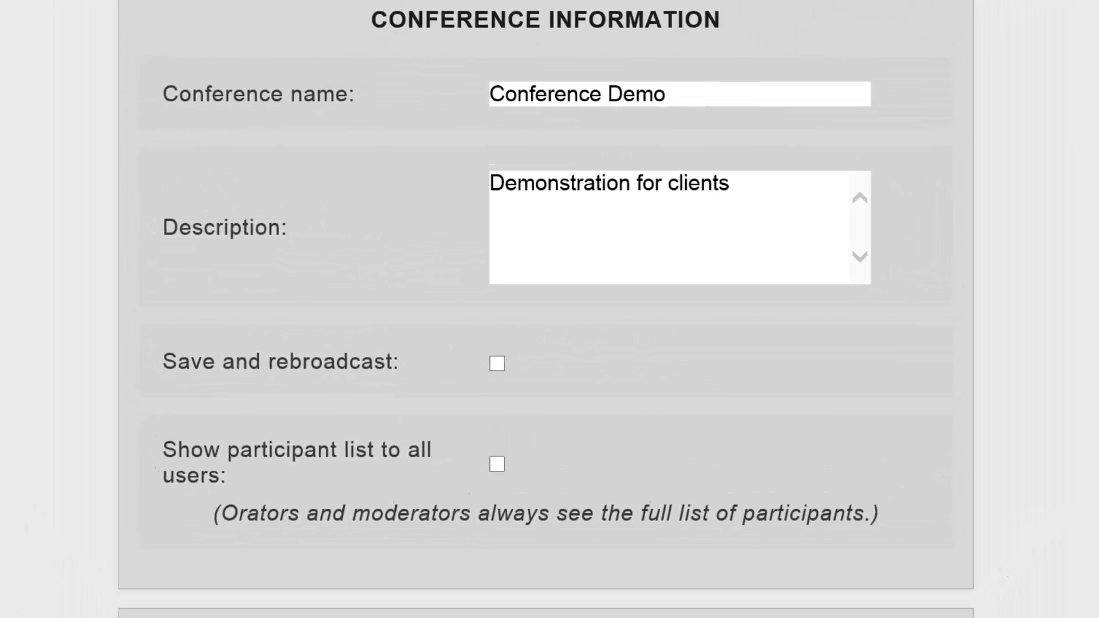
Set the start to August 16 at 22:45 in the (UTC +9:30) Darwin time zone.
scroll(546, 309, down, 5)
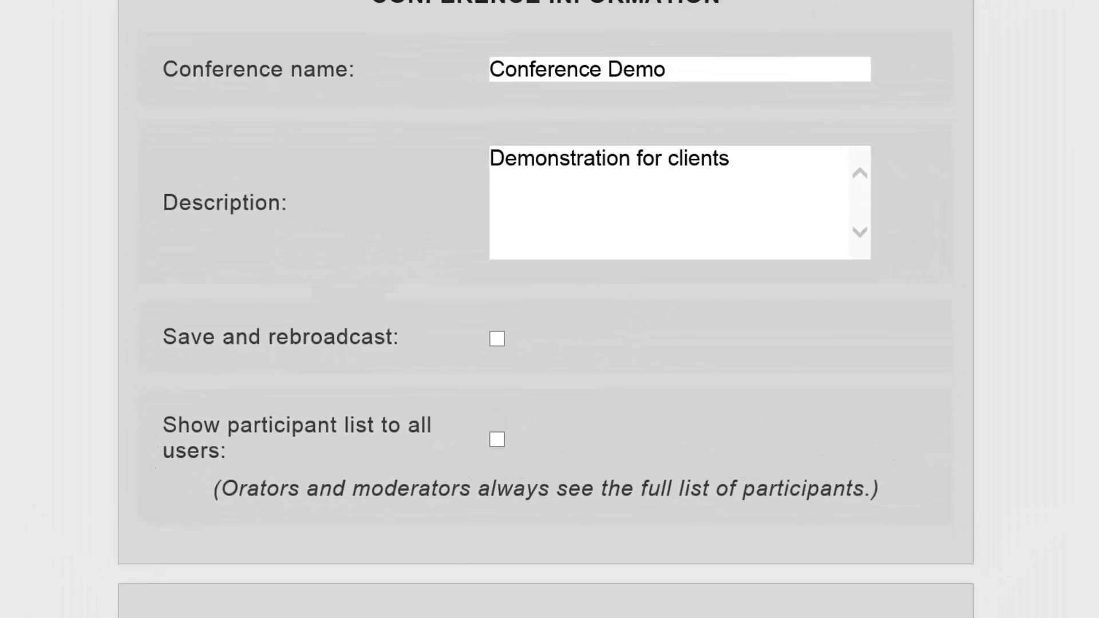
scroll(546, 309, down, 3)
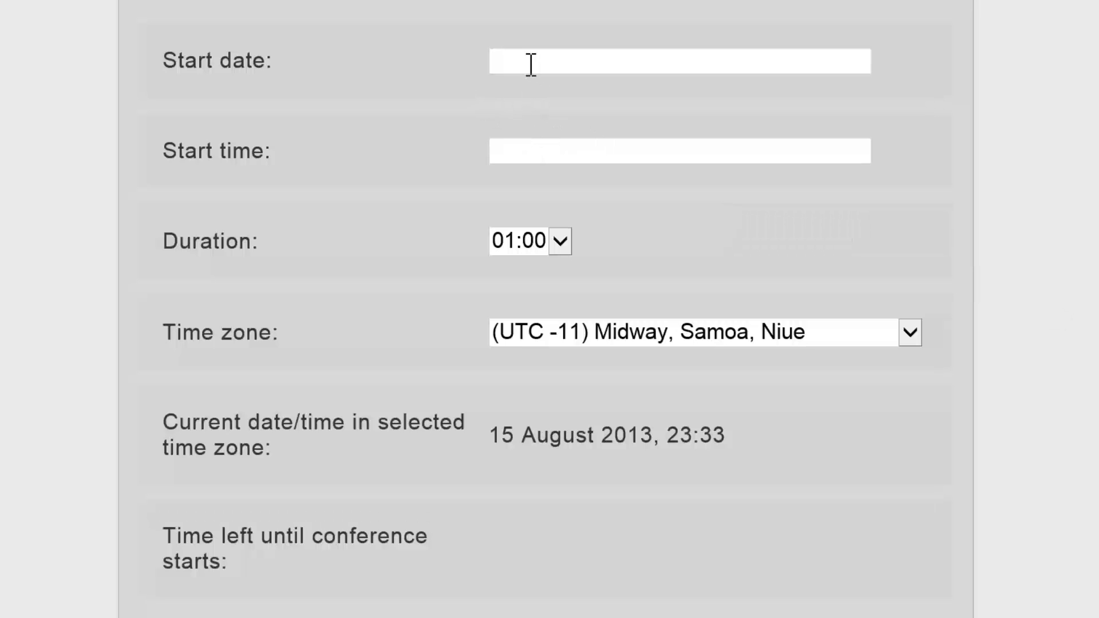
click(531, 64)
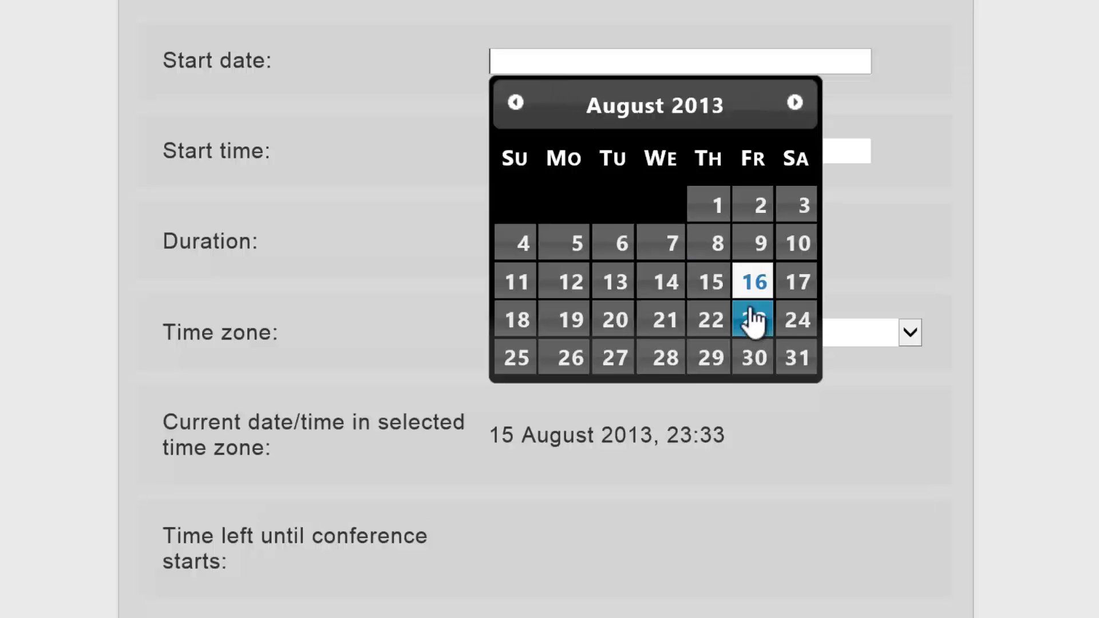
click(748, 288)
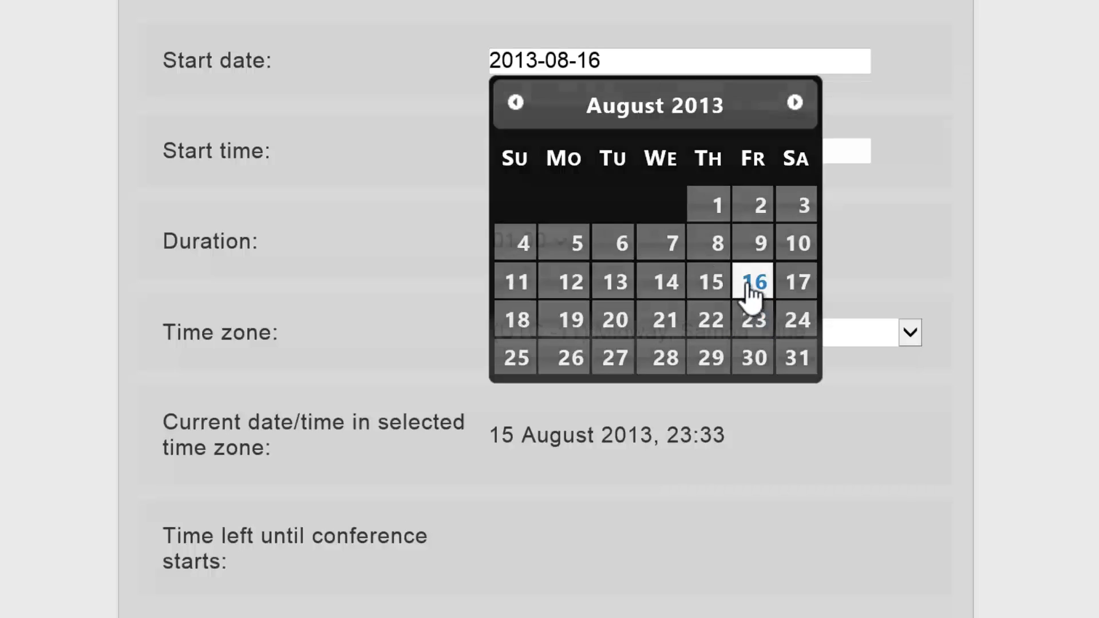
click(534, 153)
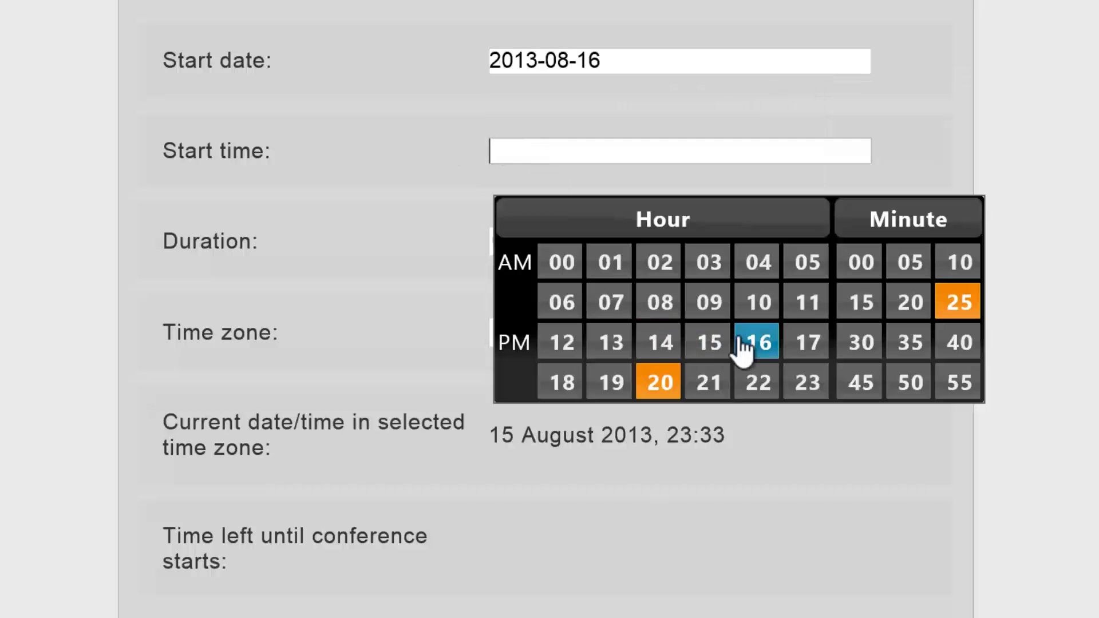
click(757, 382)
click(860, 382)
click(707, 343)
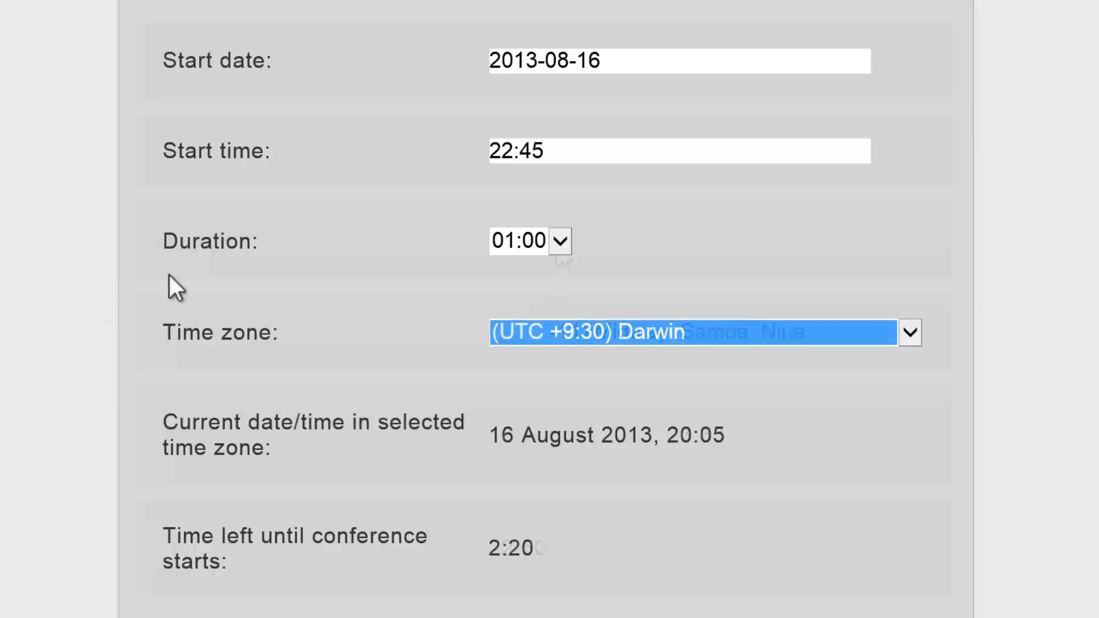
scroll(545, 321, down, 5)
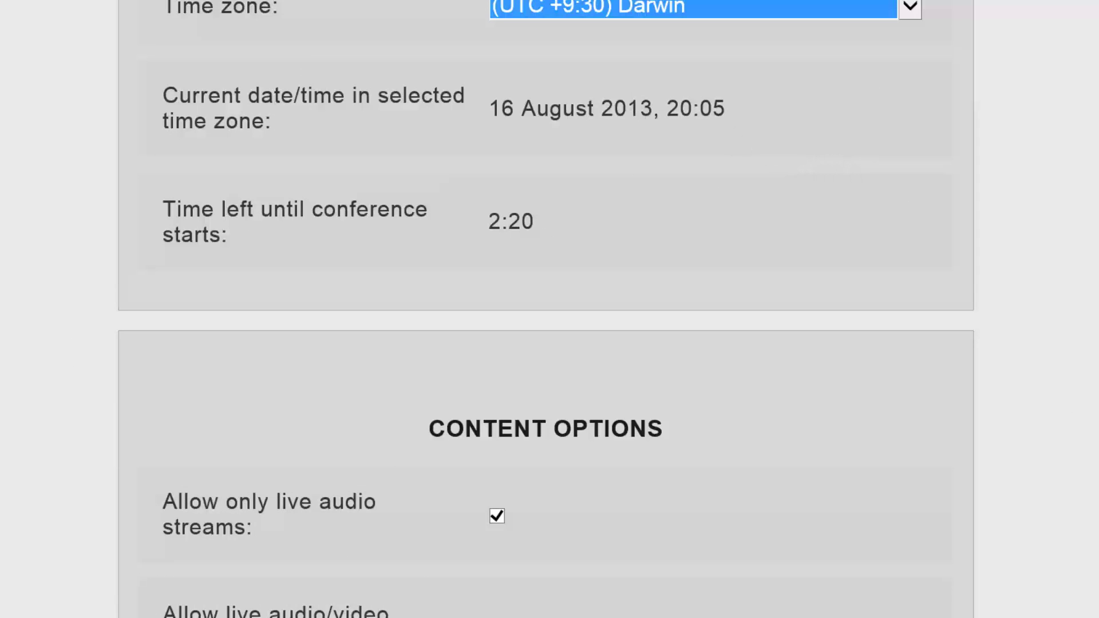
scroll(634, 172, down, 6)
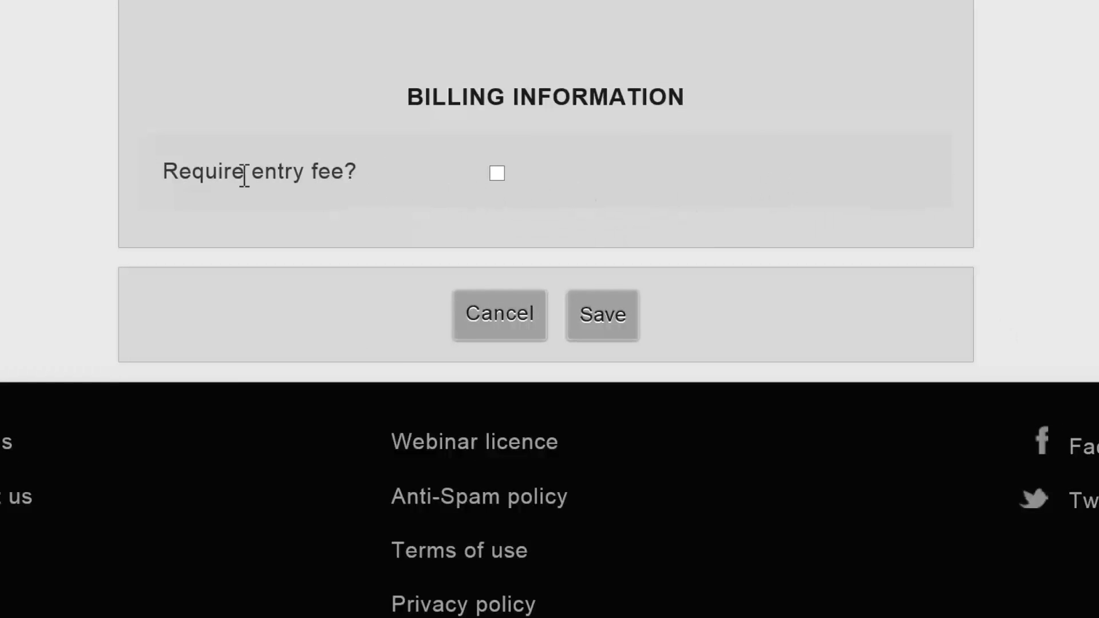
Require a $20 entry fee, leave the promotional code blank, and save the conference.
click(497, 175)
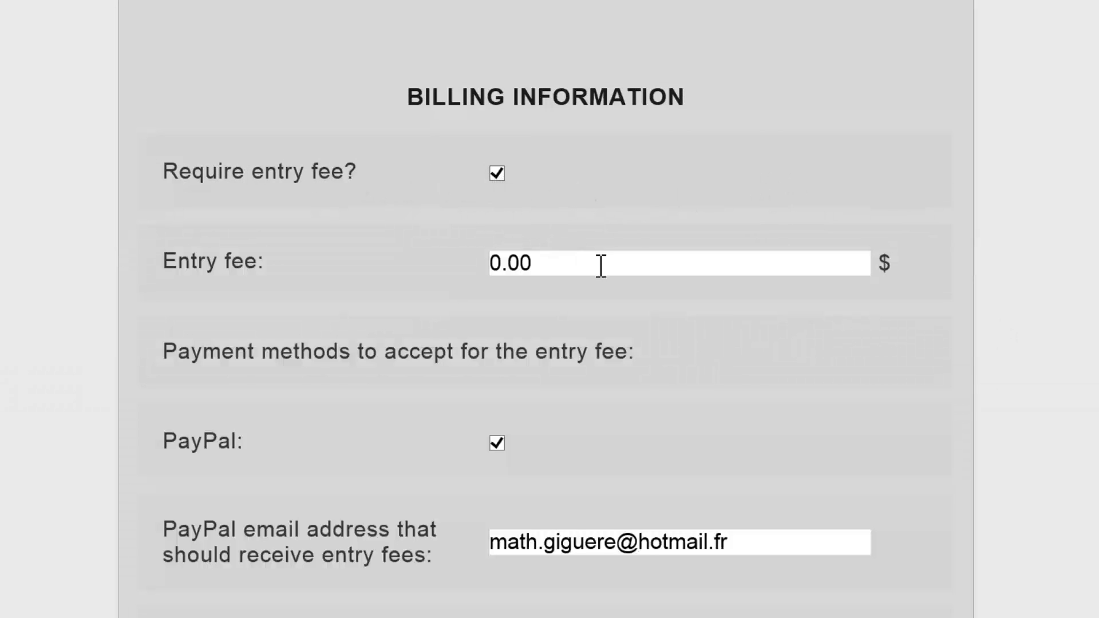
drag(550, 259, 332, 263)
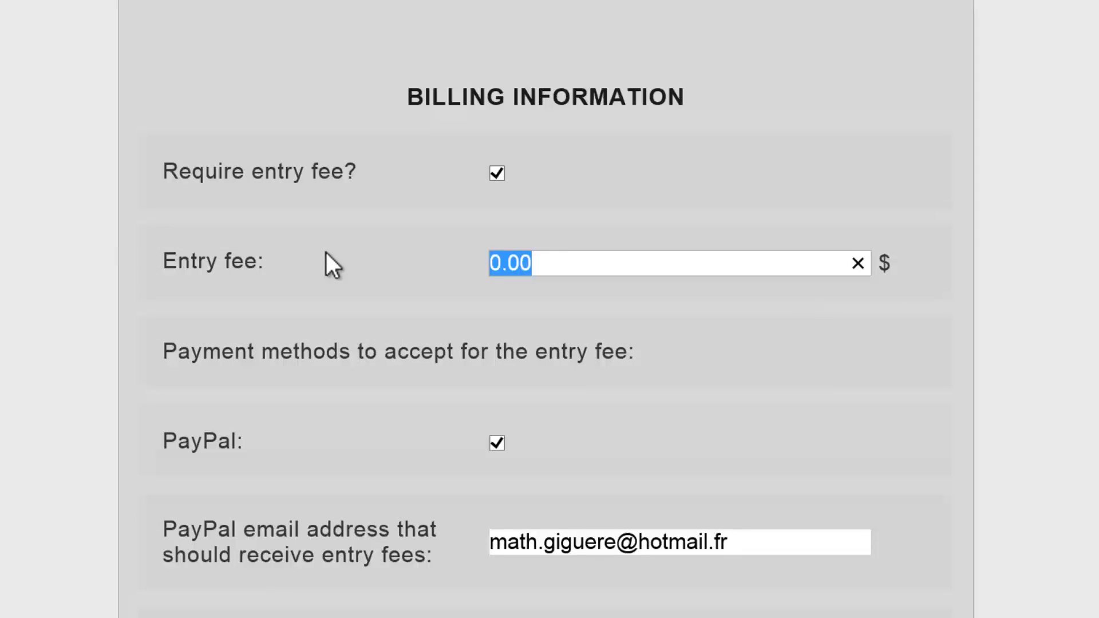
text(20)
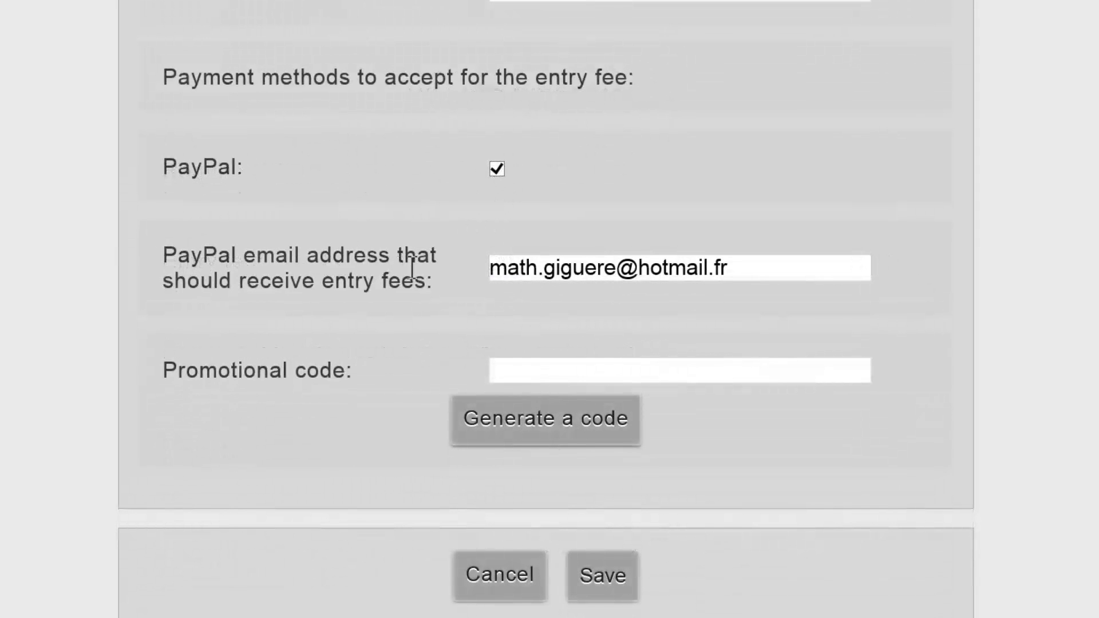
click(498, 422)
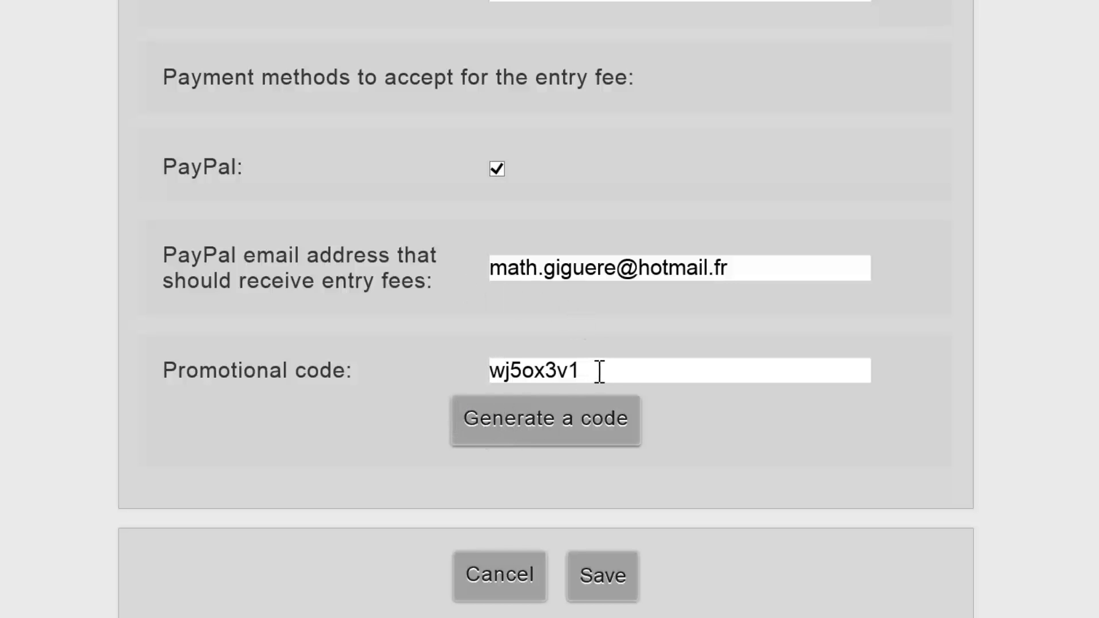
drag(600, 371, 493, 369)
key(BackSpace)
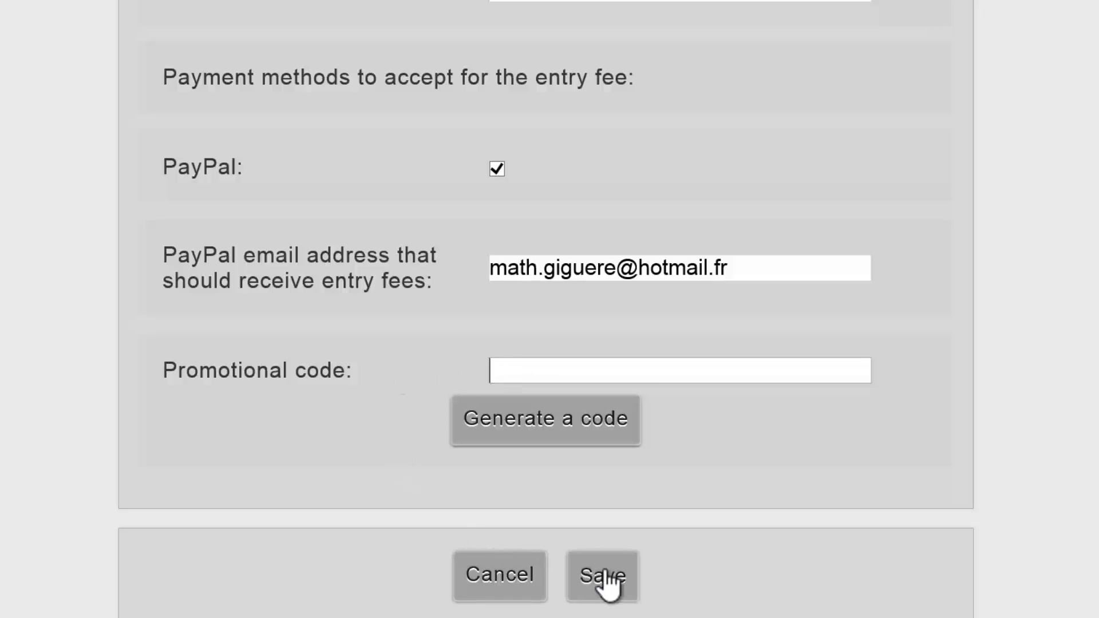
click(603, 576)
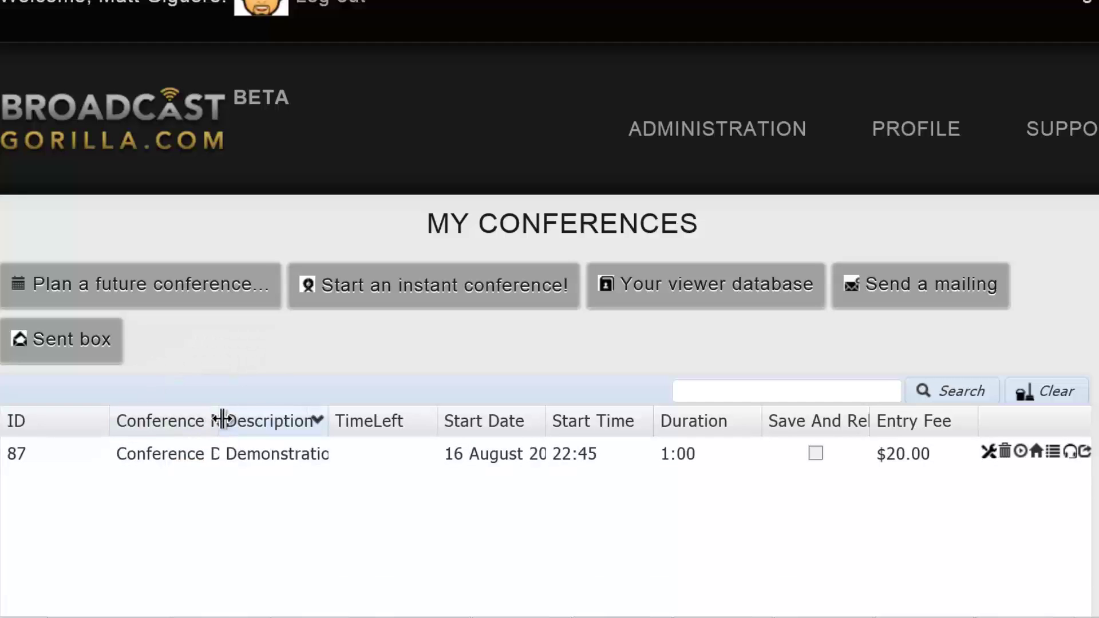
Widen the Conference Name column and autofit Description to show 'Demonstration for clients' in full.
drag(223, 419, 268, 421)
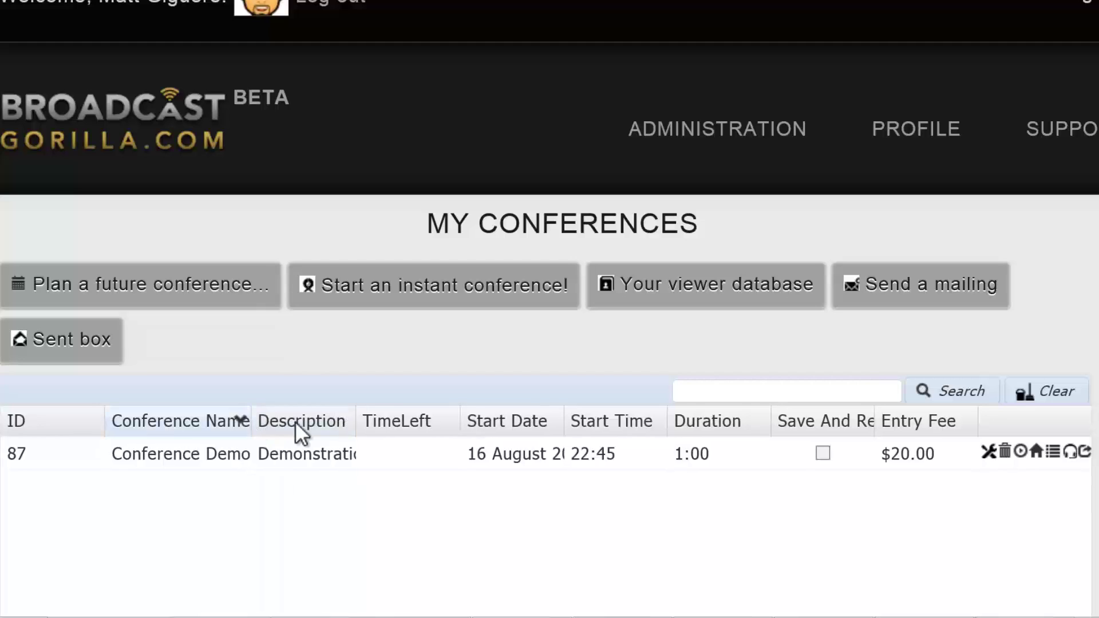
double_click(356, 418)
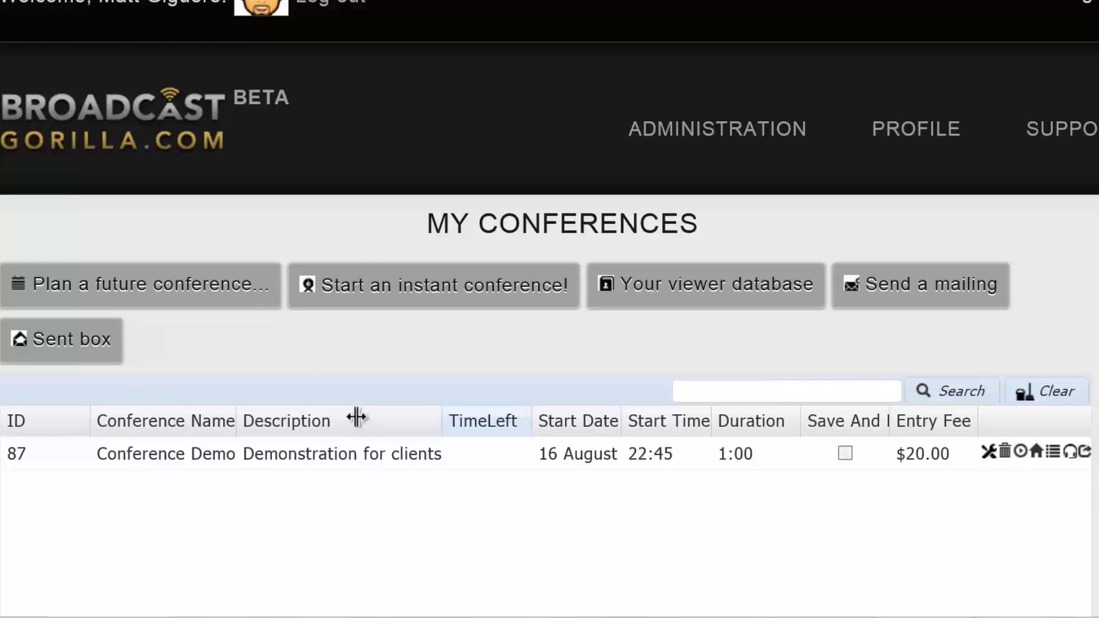
Edit Conference Demo to show participants to all users, drop the entry fee, and save.
click(990, 457)
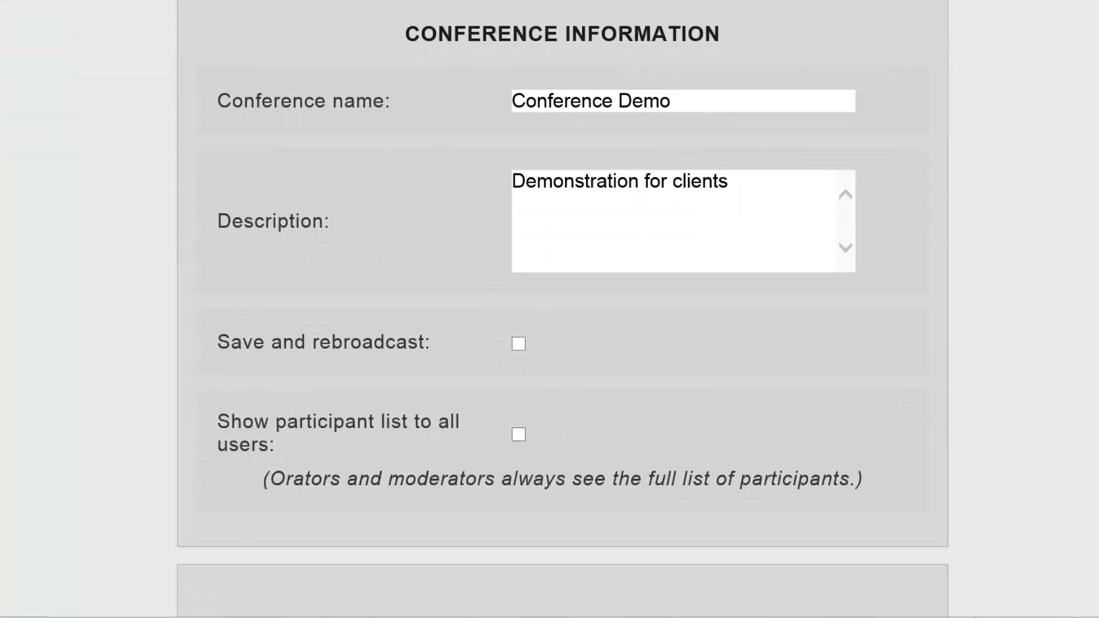
click(518, 434)
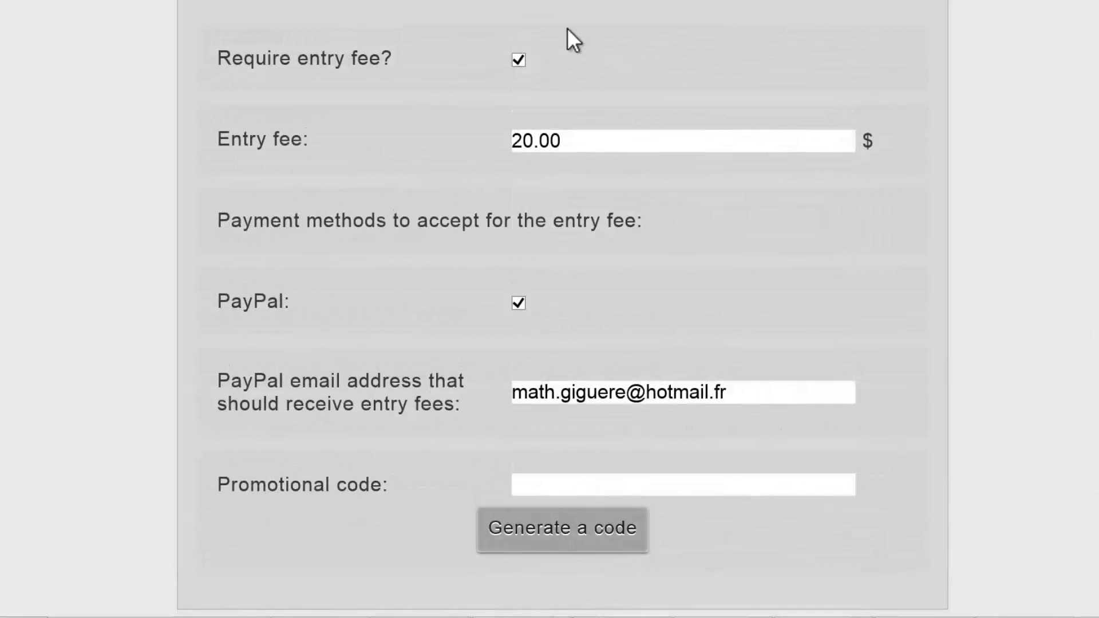
click(518, 59)
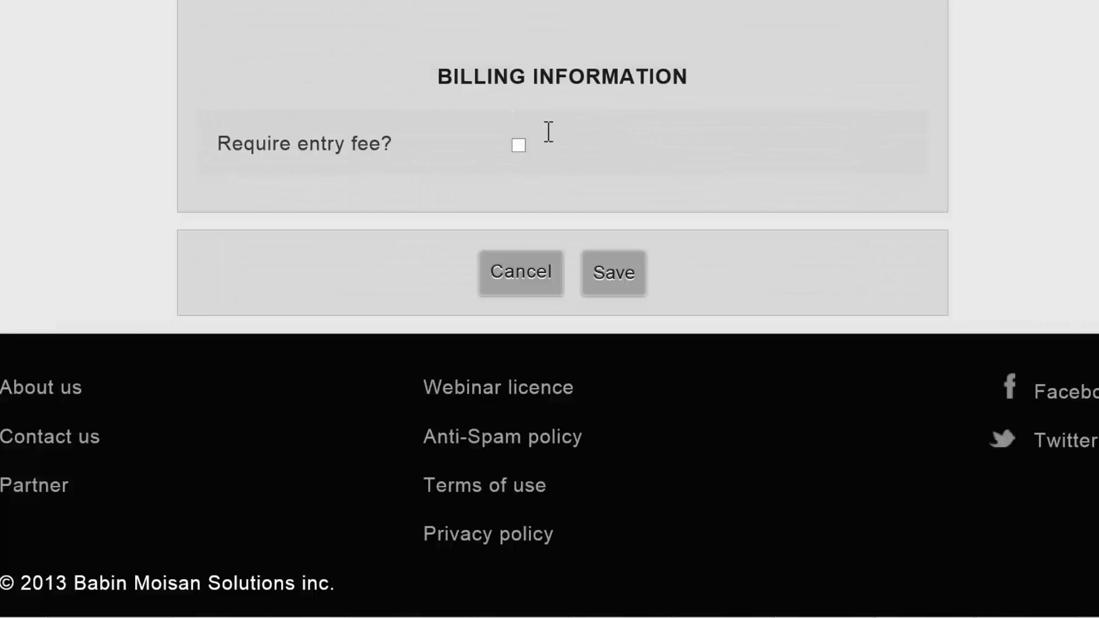
click(610, 275)
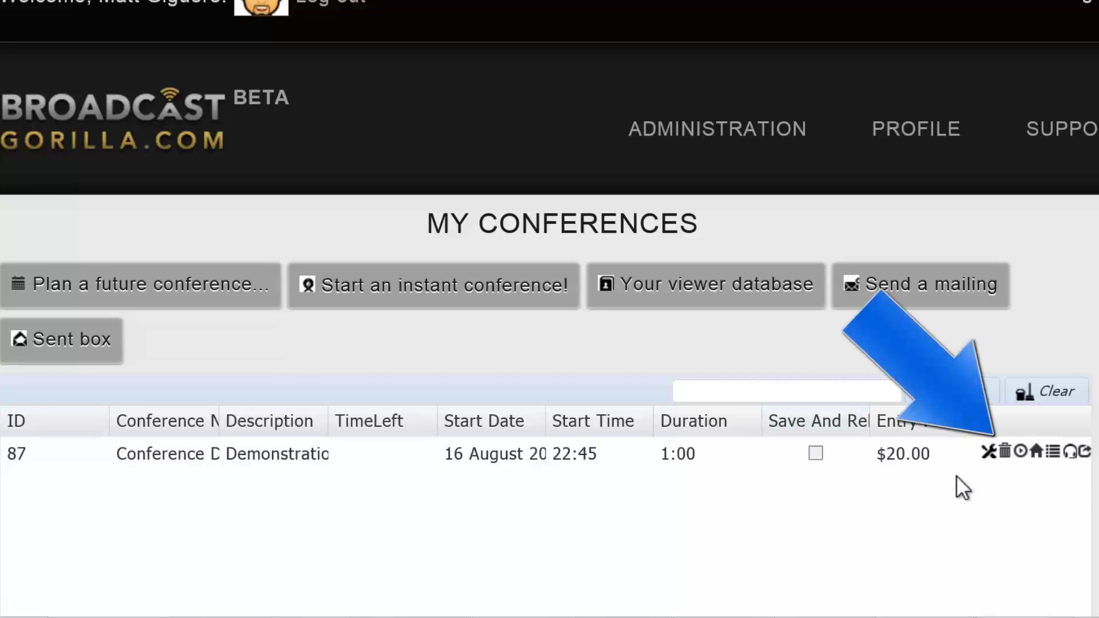
Delete the Conference Demo conference and confirm the deletion.
click(1006, 454)
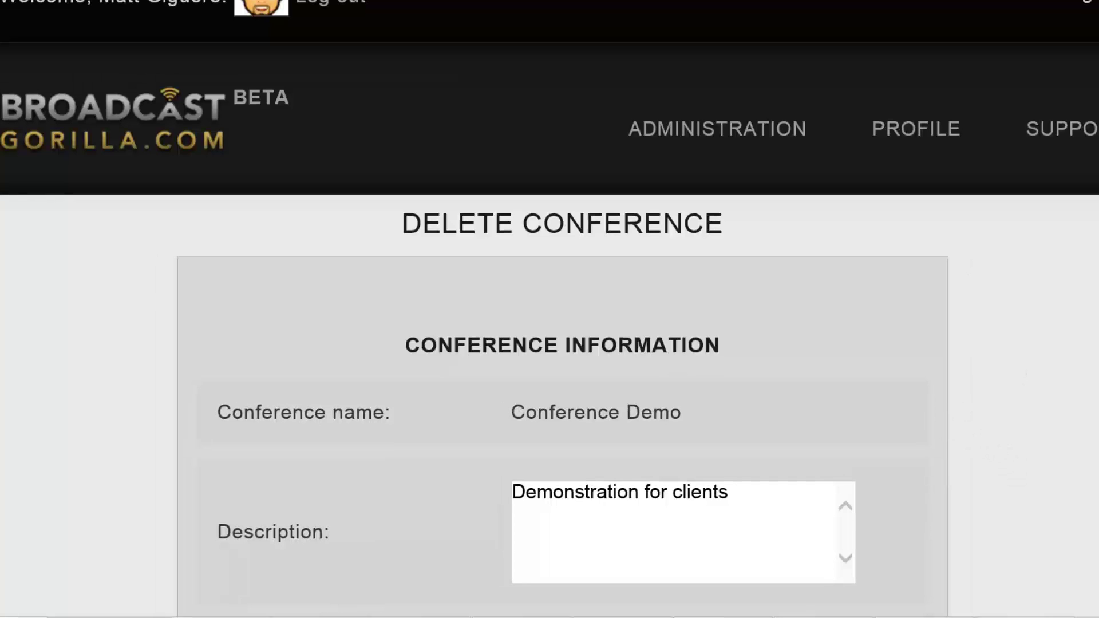
scroll(738, 492, down, 5)
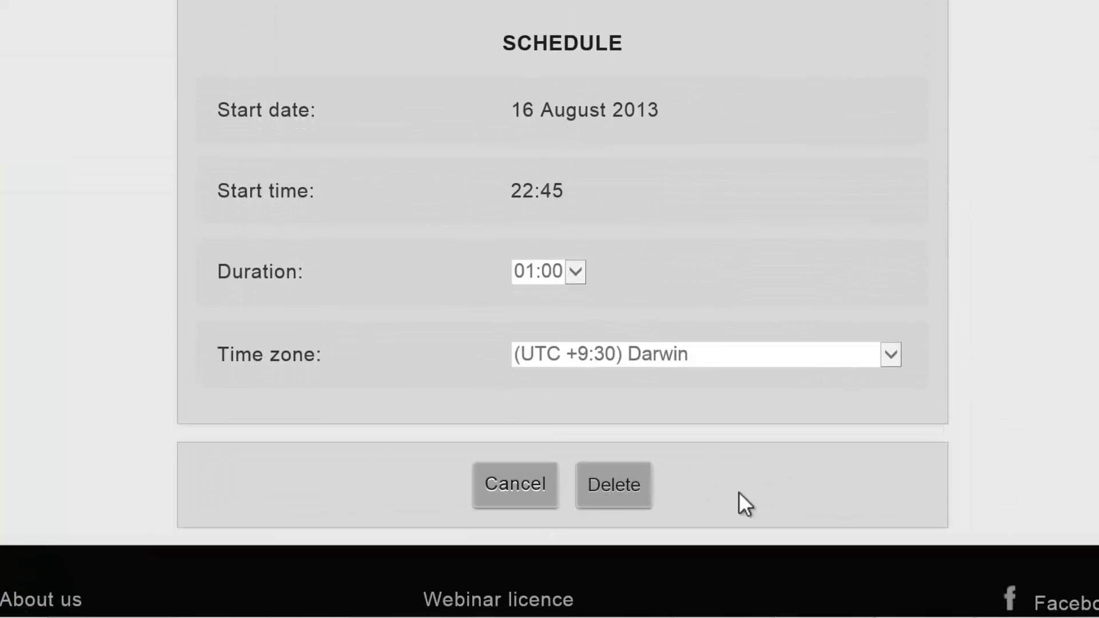
click(624, 490)
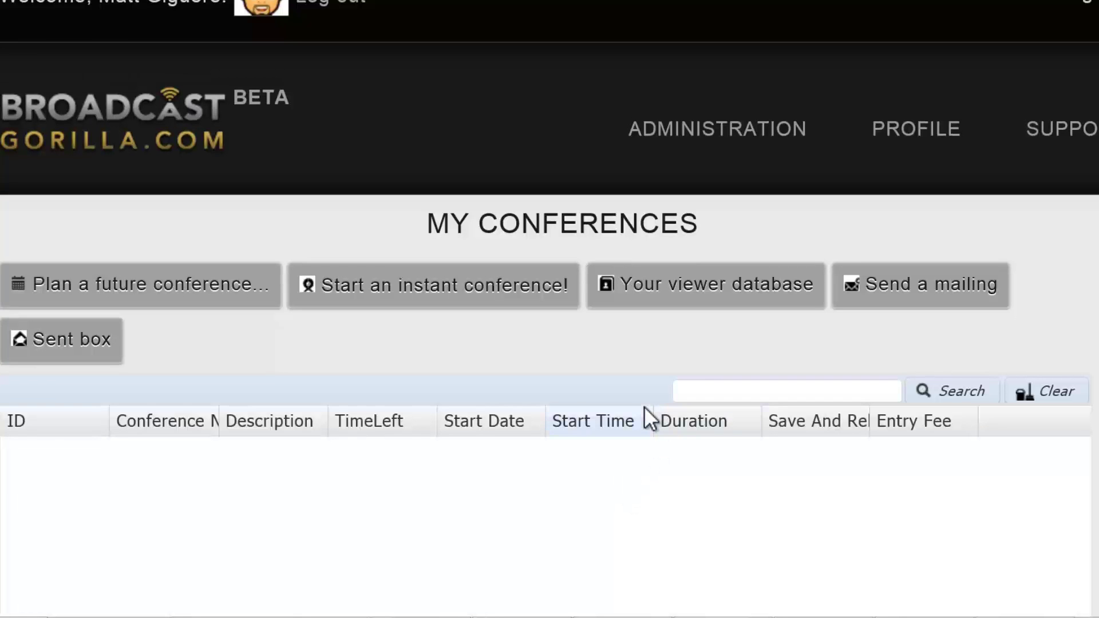
Start an instant conference room and bring up its Share Conference options.
click(409, 295)
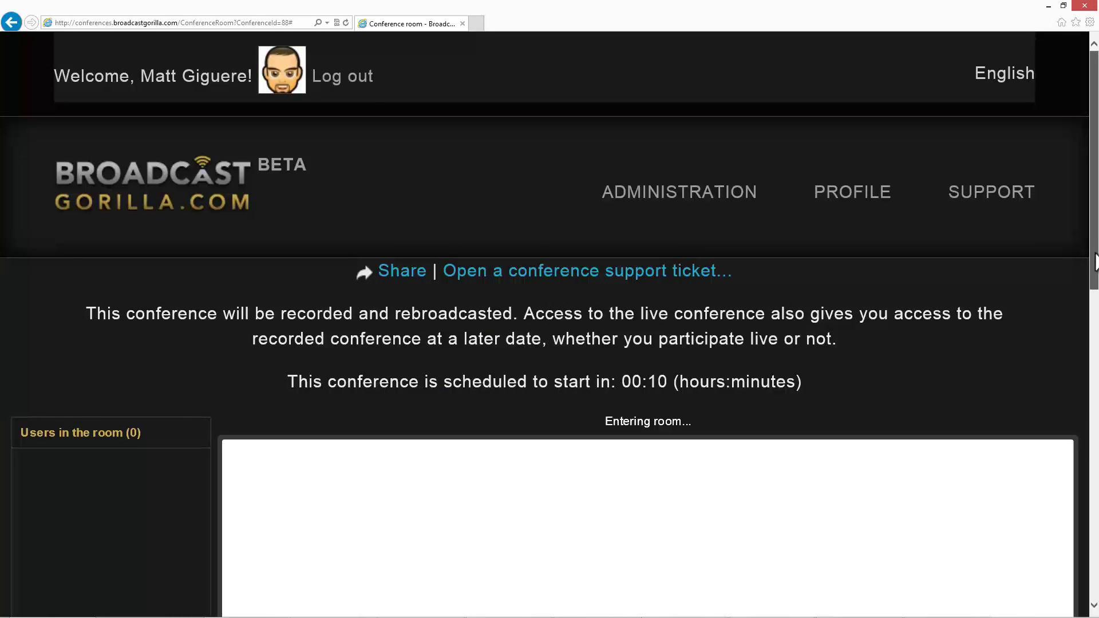
drag(1094, 265, 1097, 232)
click(398, 272)
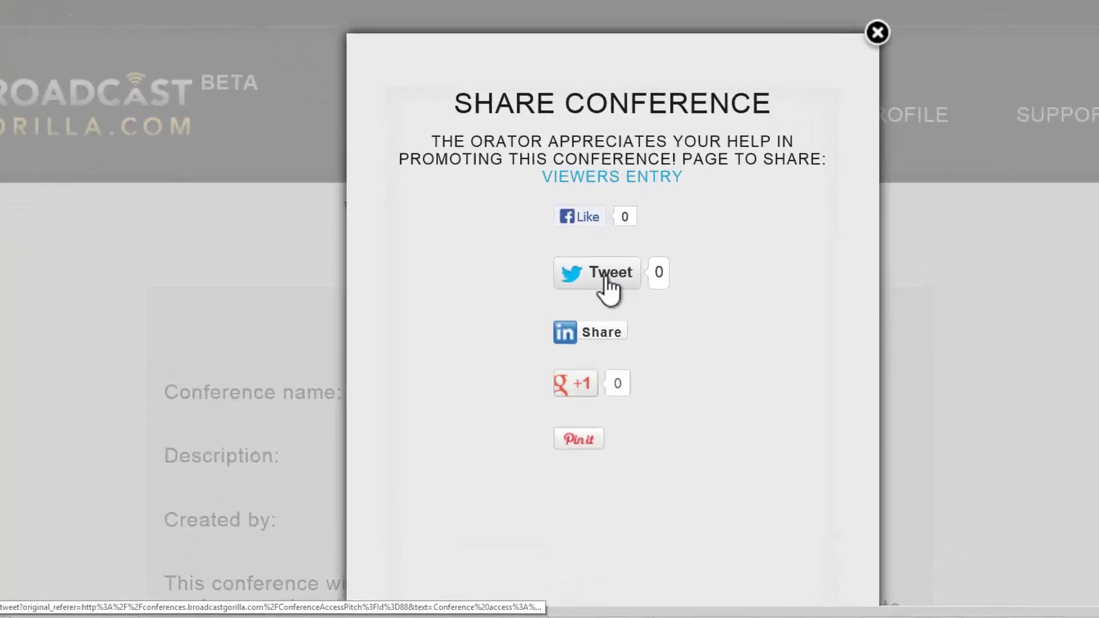
Share the conference access link on Twitter via the Tweet button.
click(604, 332)
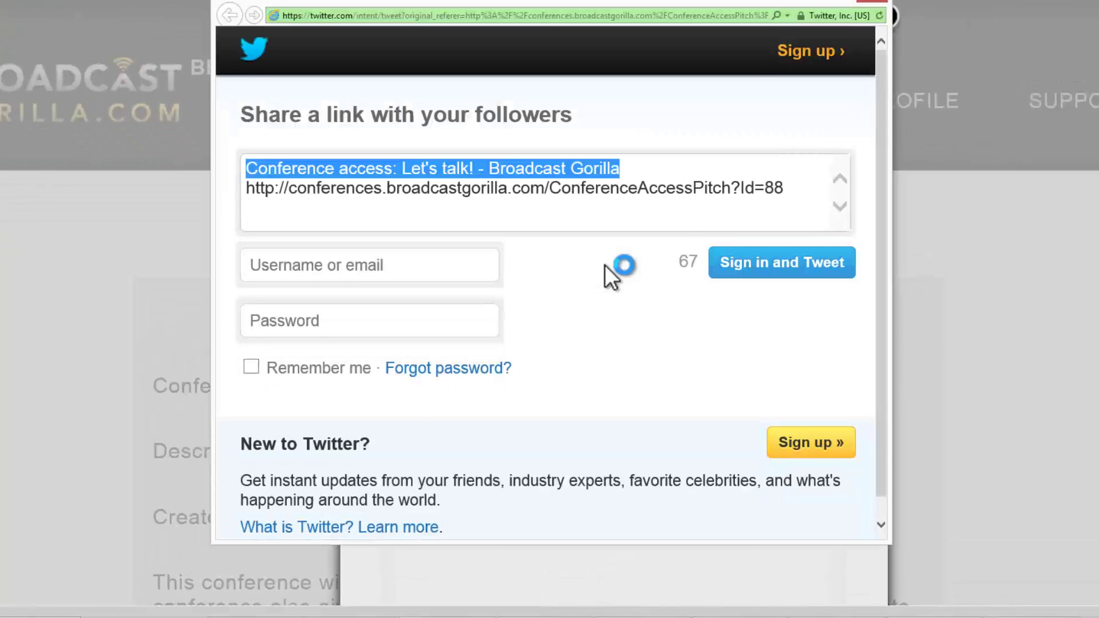